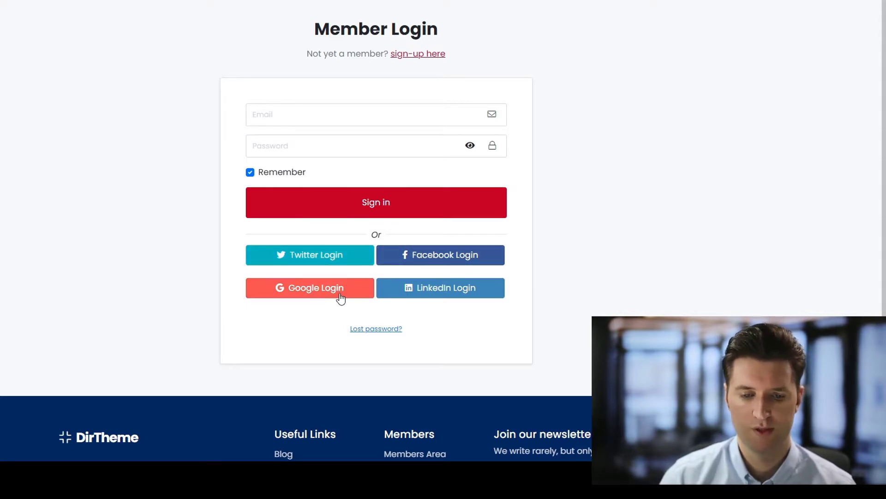
Sign in on the DirTheme Member Login form with the admin username and password
scroll(562, 301, up, 1)
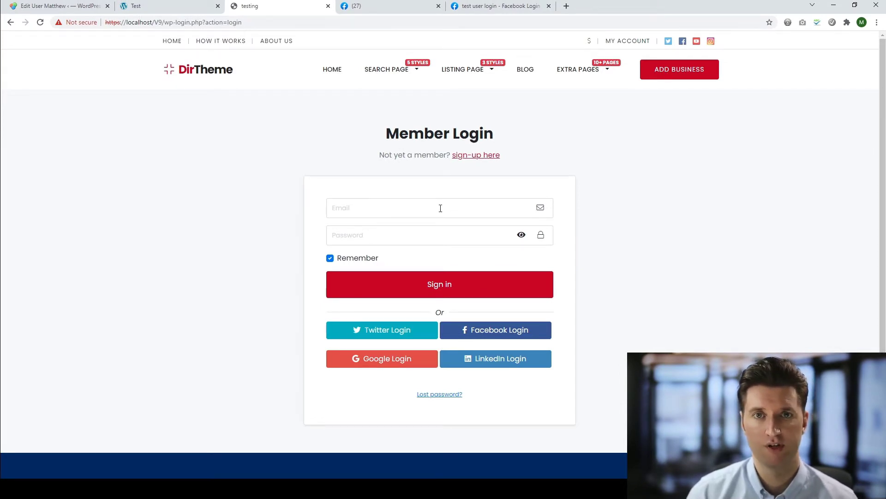
click(441, 208)
text(admin)
key(Tab)
text(admin)
key(Return)
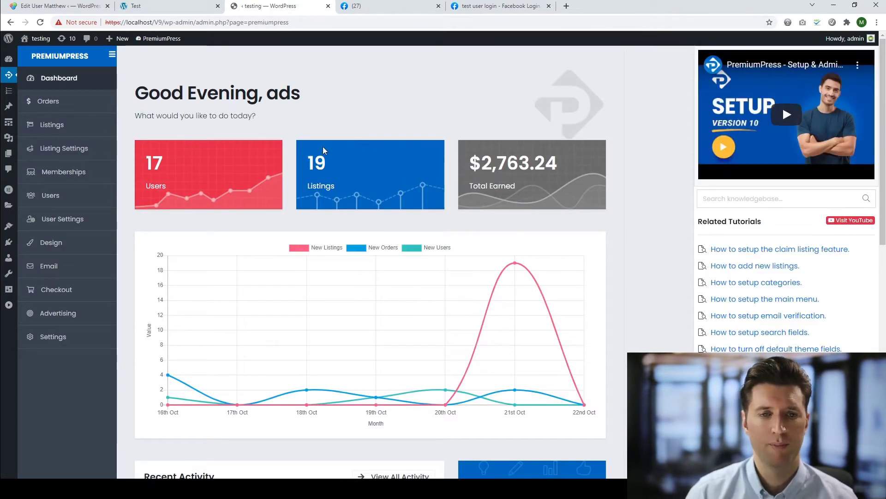
In PremiumPress settings, switch Enable Social Login on and save the settings
click(28, 58)
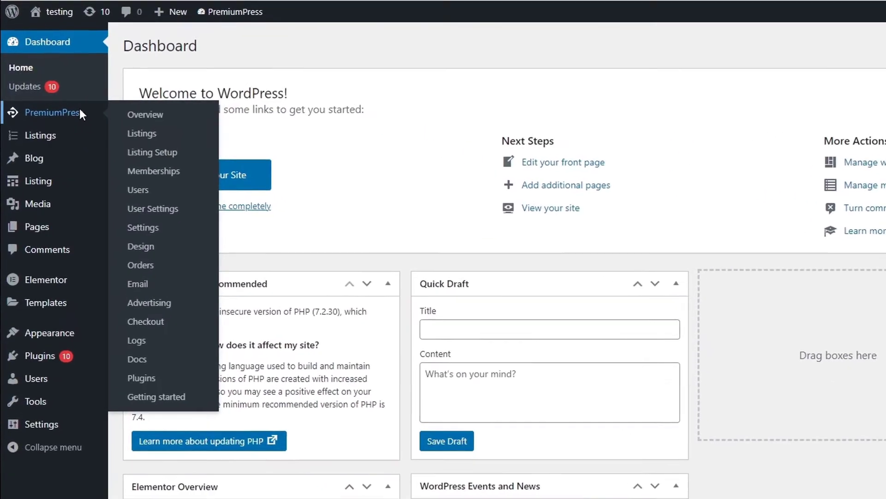
click(53, 106)
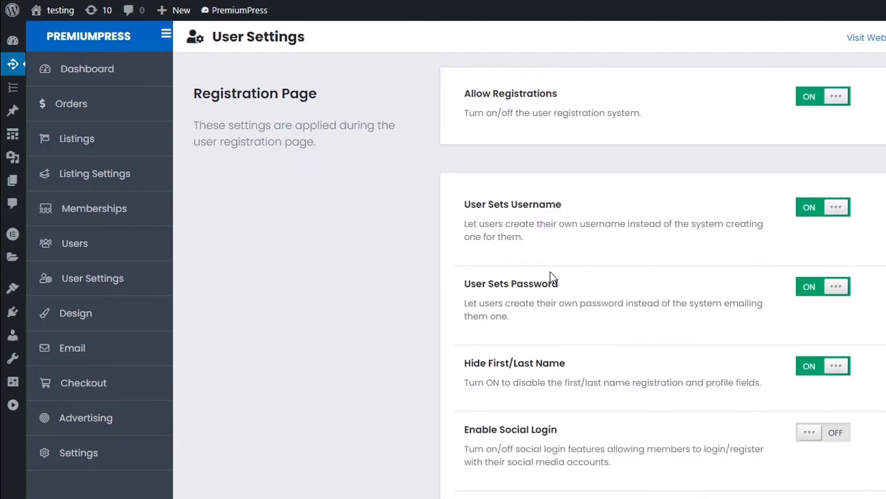
scroll(550, 221, down, 5)
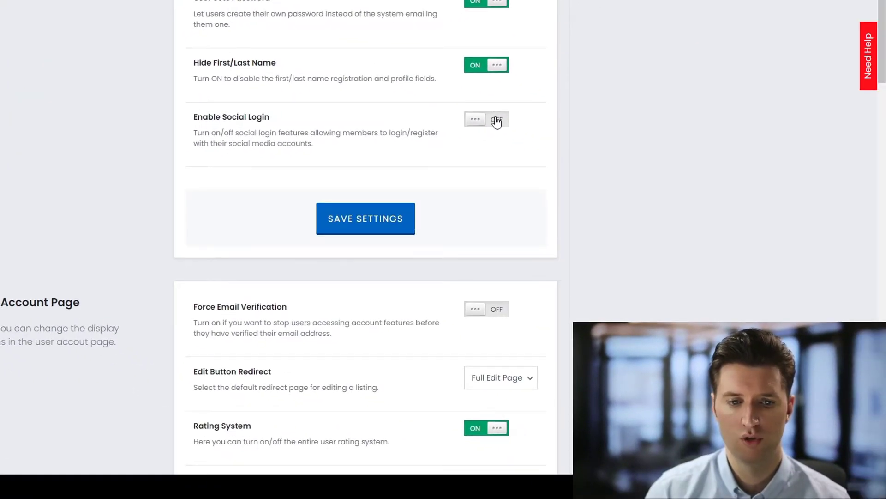
click(497, 120)
click(404, 216)
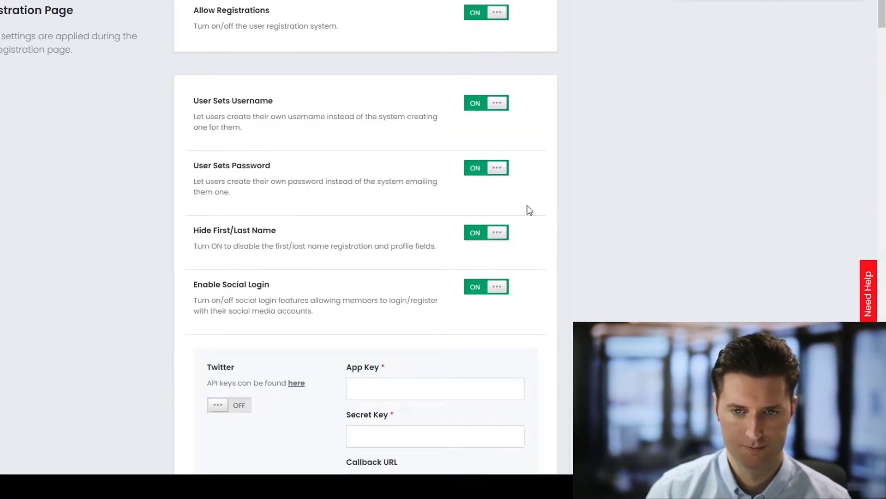
Scroll down to the Twitter, Facebook, Google and LinkedIn key sections
scroll(550, 211, down, 5)
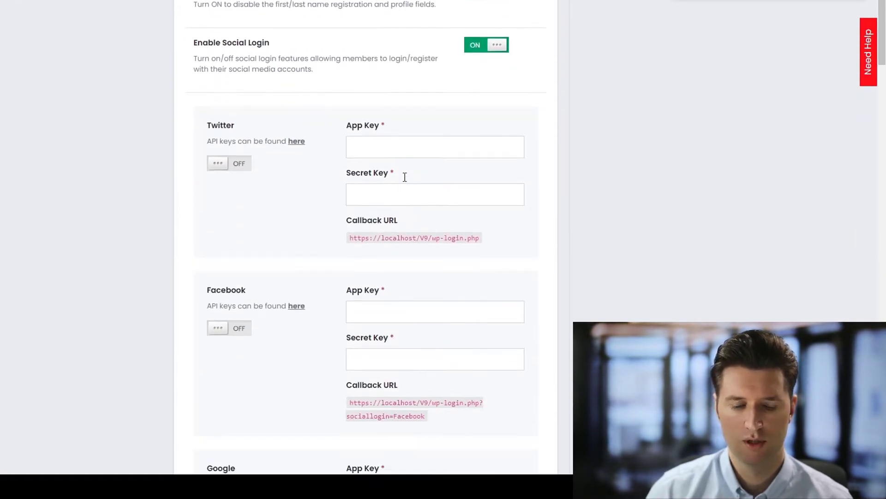
scroll(405, 176, down, 5)
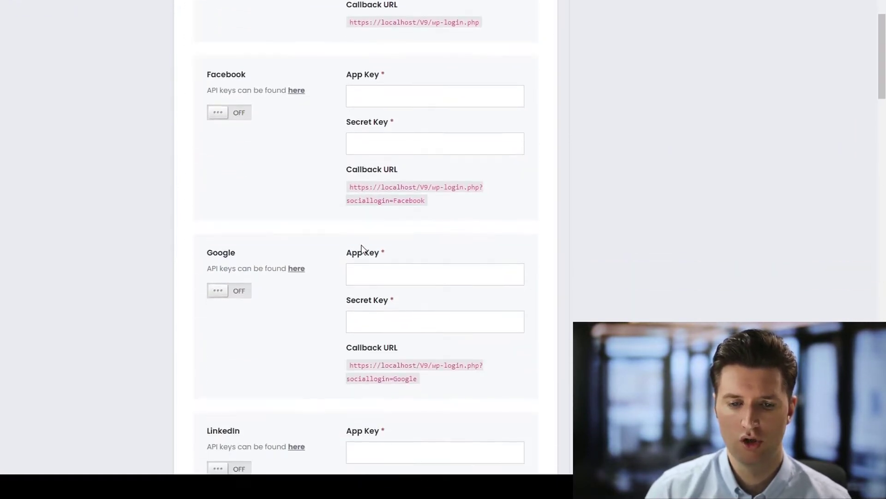
scroll(361, 250, down, 3)
scroll(366, 311, up, 6)
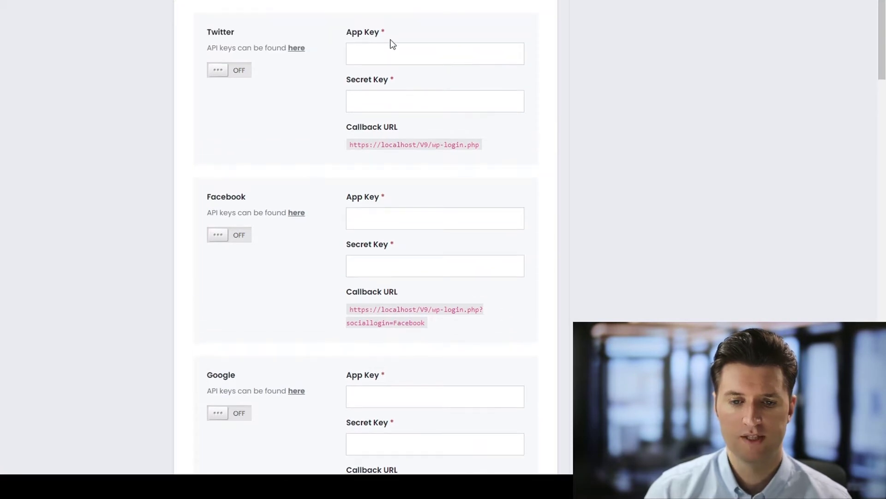
scroll(417, 242, up, 1)
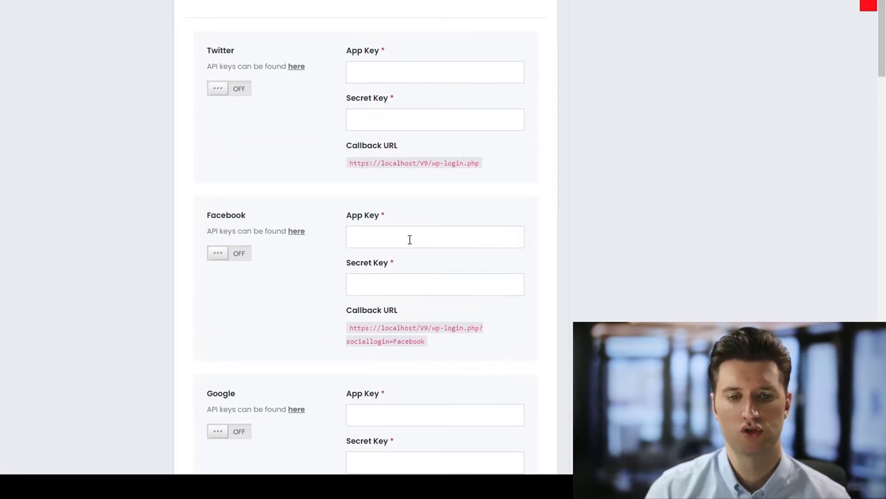
scroll(313, 233, down, 1)
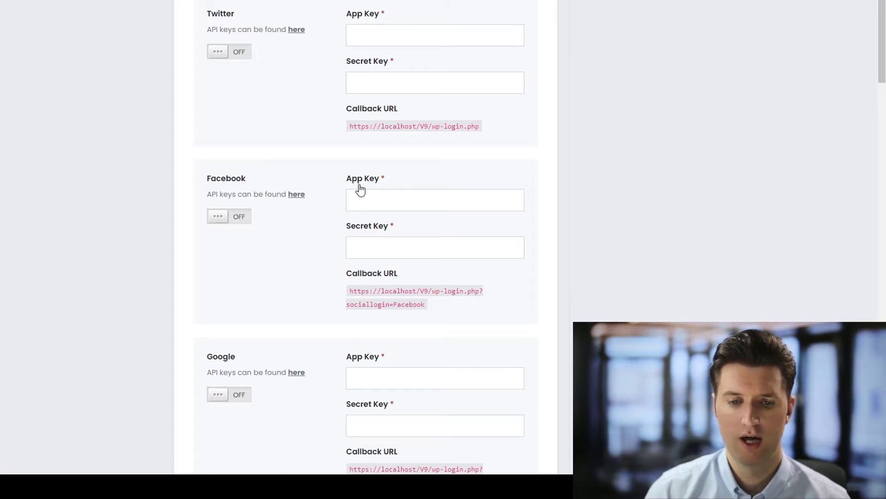
scroll(368, 189, down, 1)
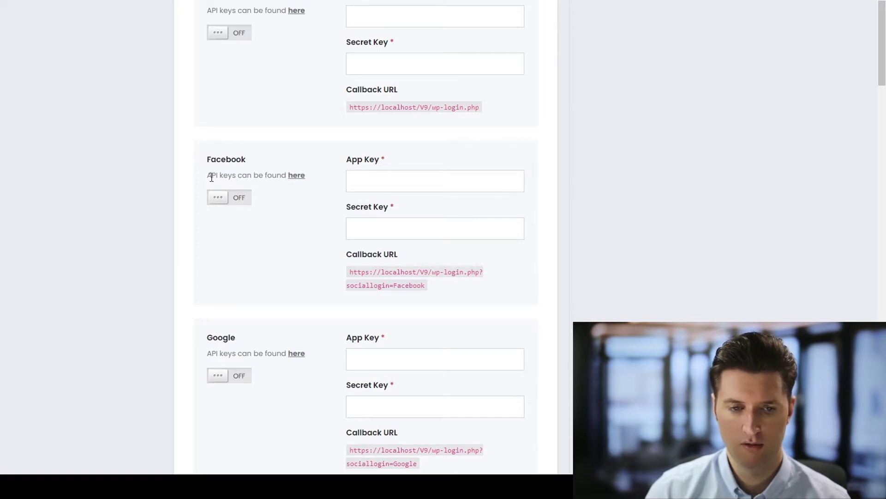
From the Facebook developer apps list, start a new app of type Business
click(296, 176)
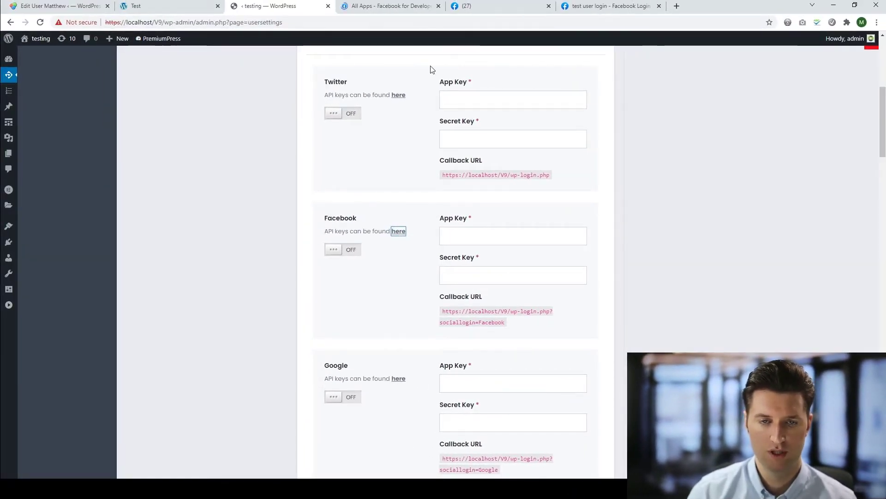
click(396, 7)
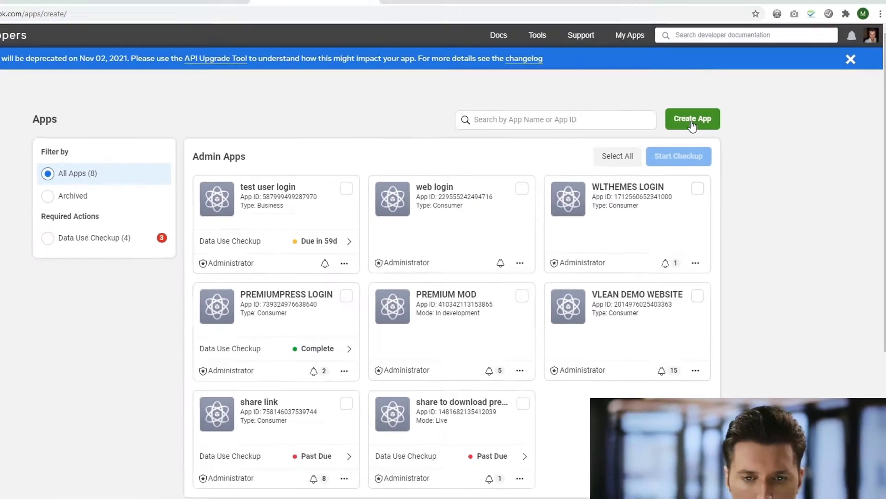
click(614, 147)
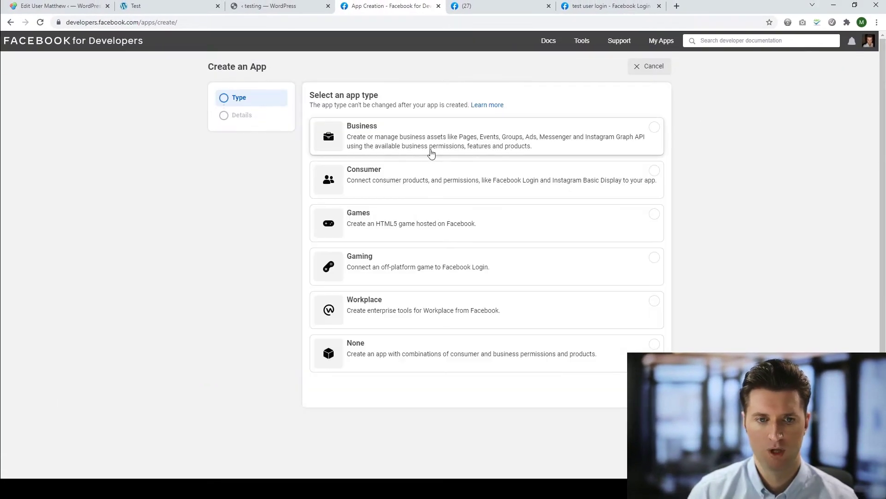
click(397, 138)
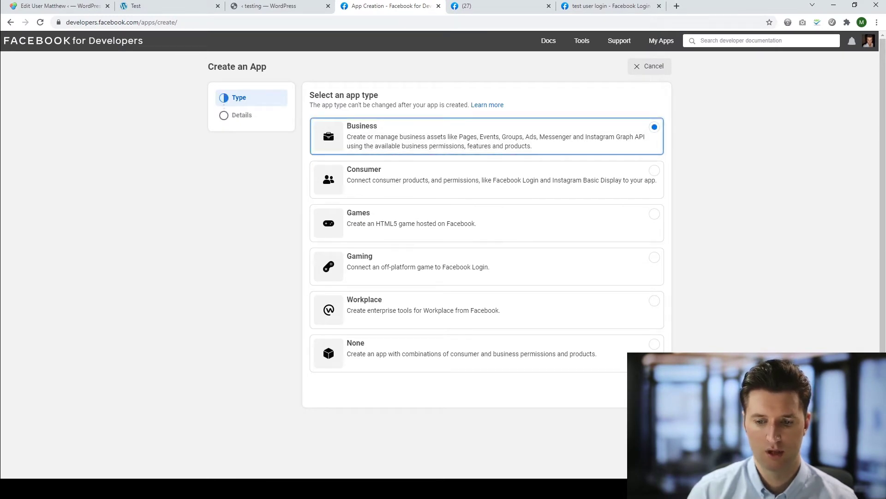
click(644, 391)
Name the app 'sm login 2', set its purpose to your own business, and create it
click(394, 131)
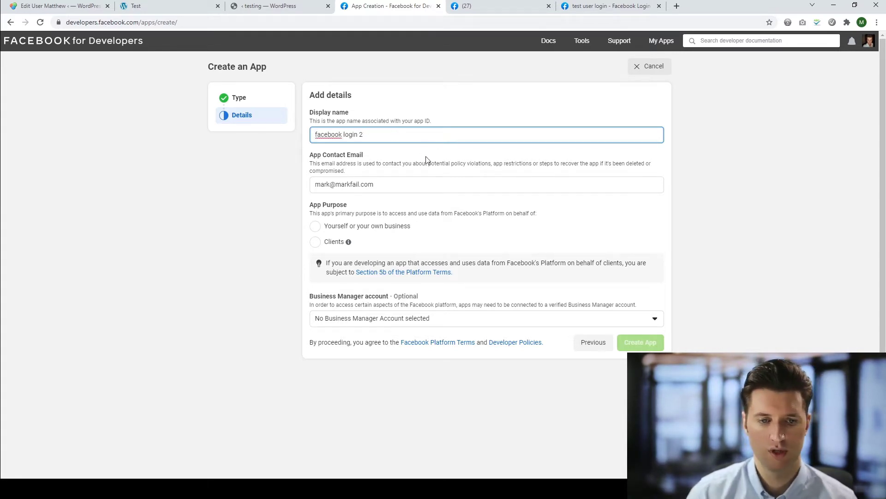
click(342, 230)
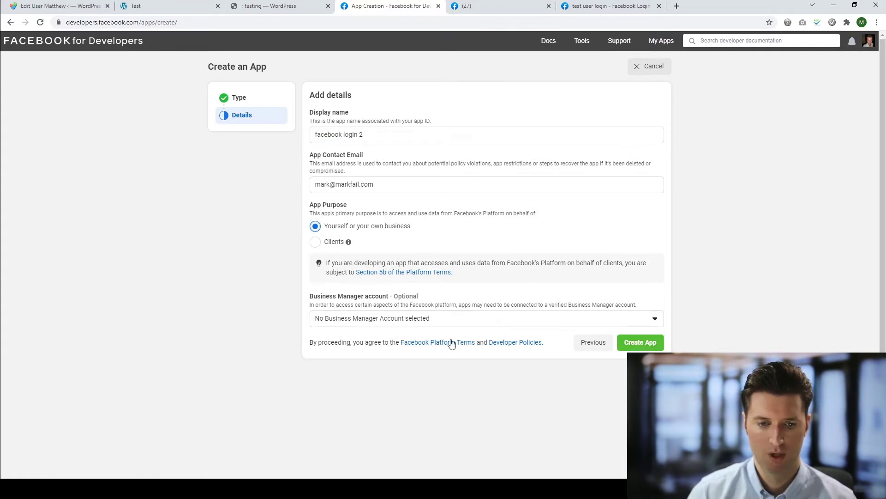
click(640, 342)
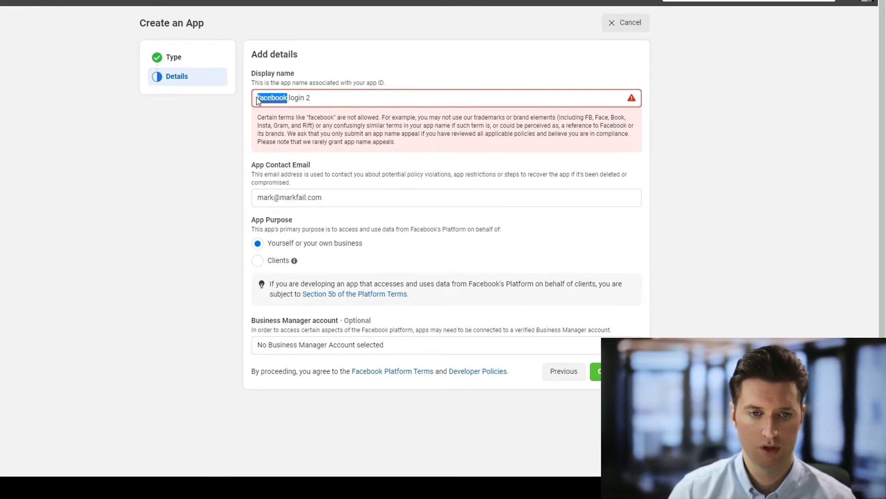
text(s)
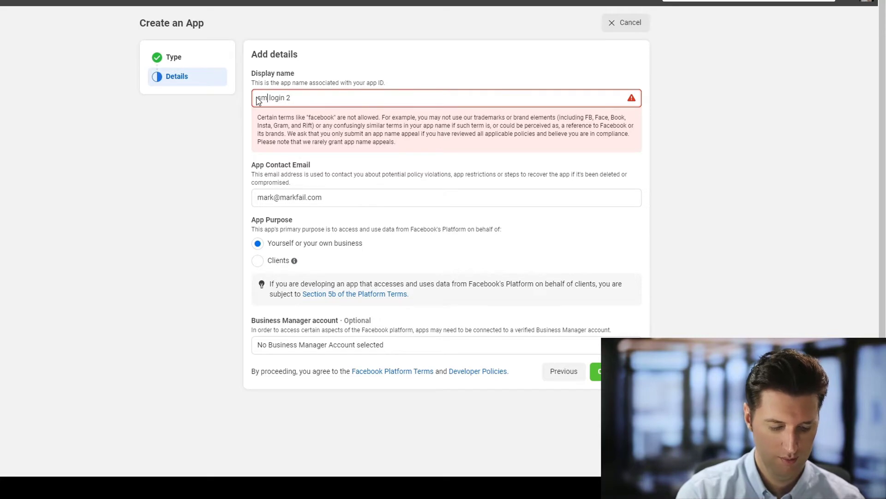
text(m)
click(596, 370)
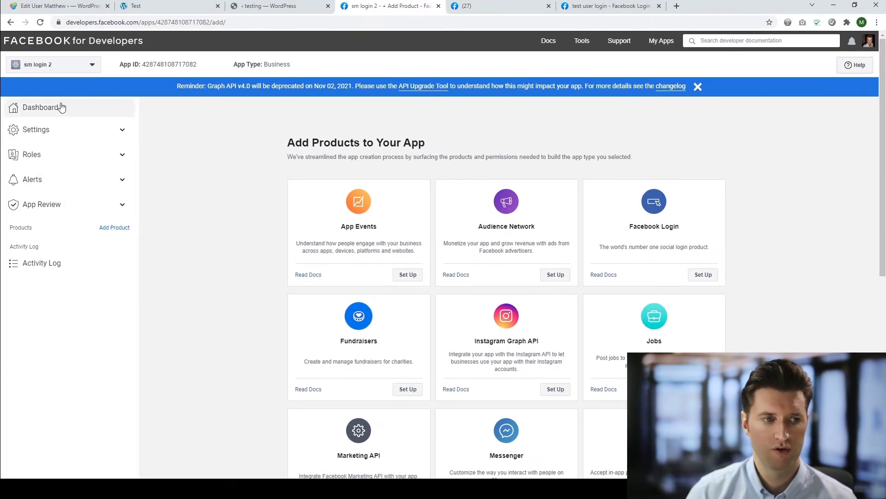
Dismiss the data access notice and add the Facebook Login product to the app
click(116, 228)
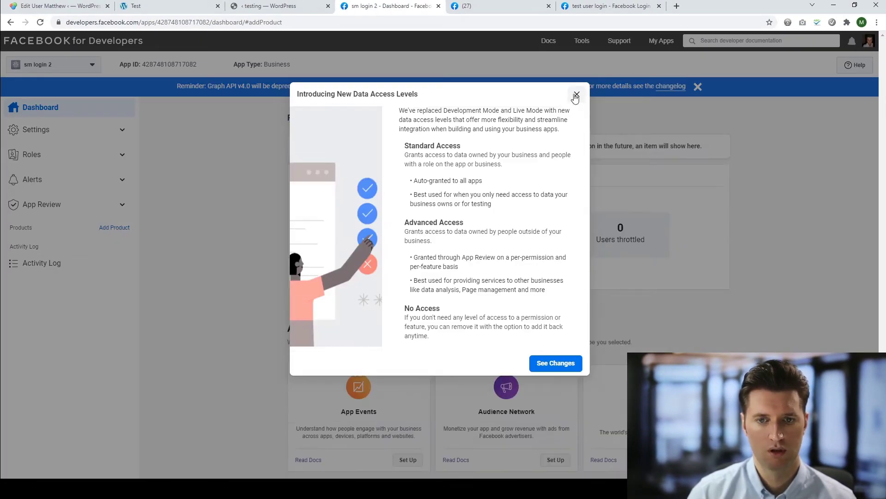
click(576, 93)
scroll(682, 317, down, 3)
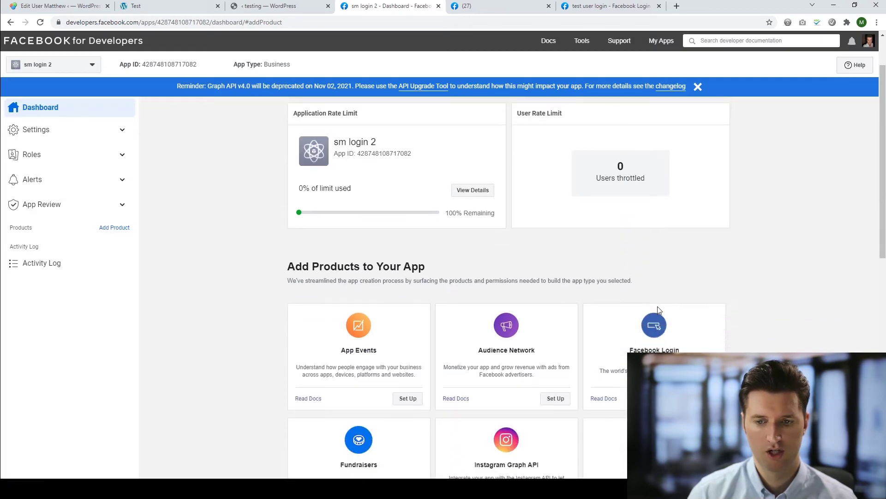
scroll(682, 318, down, 1)
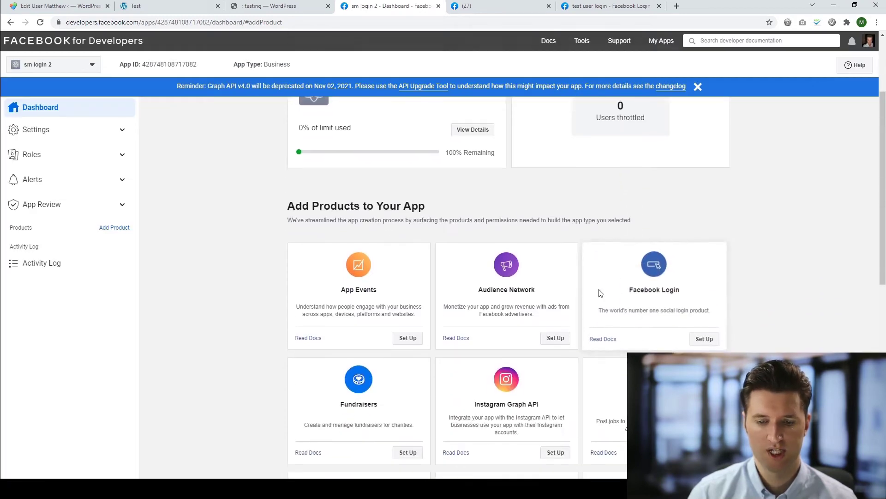
click(704, 337)
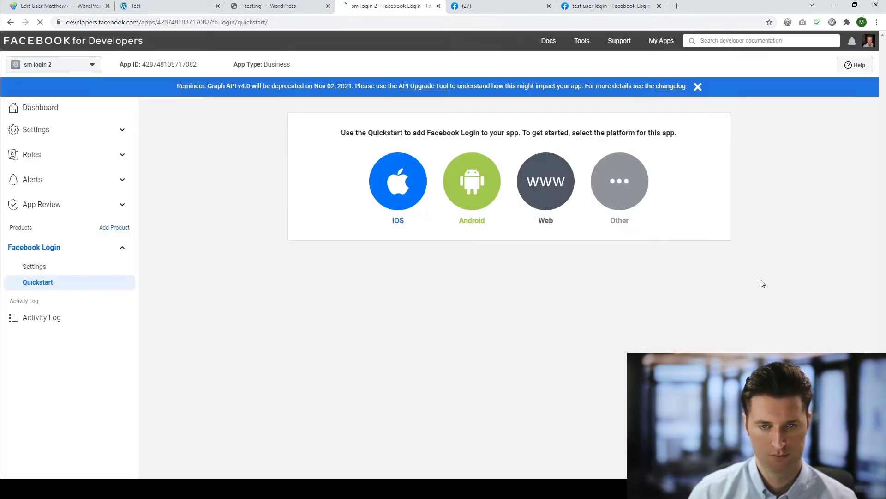
click(541, 184)
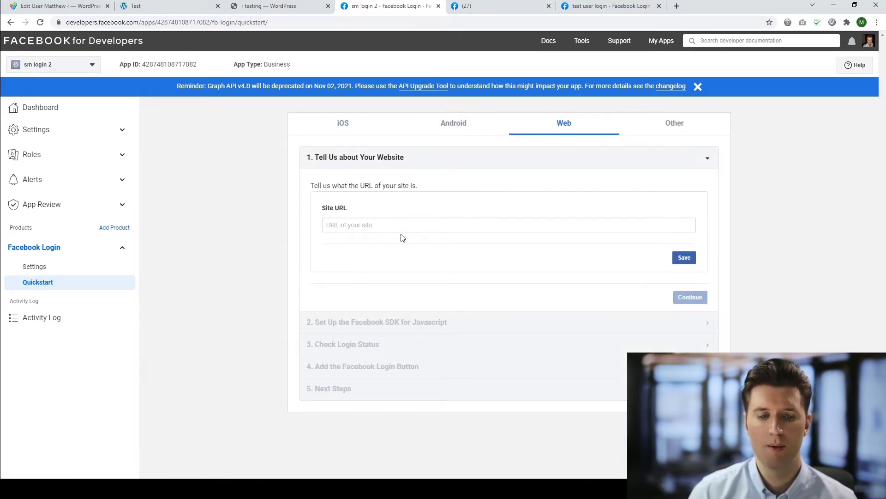
click(401, 238)
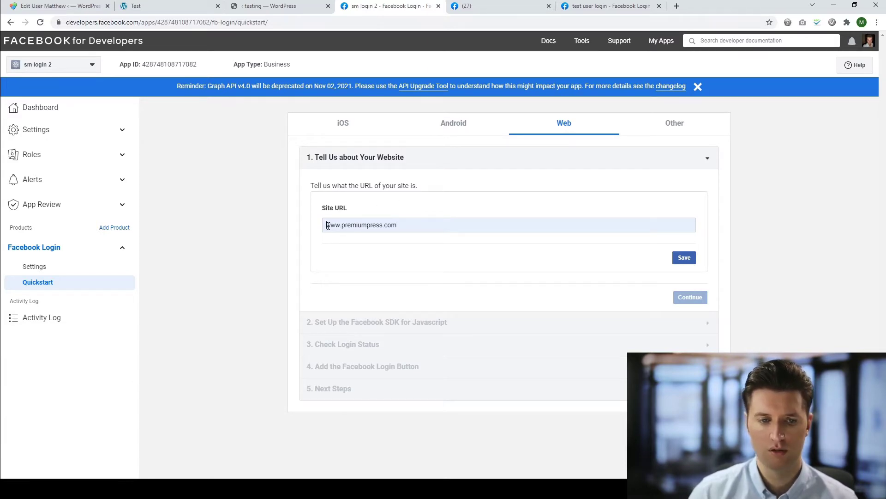
text(https://)
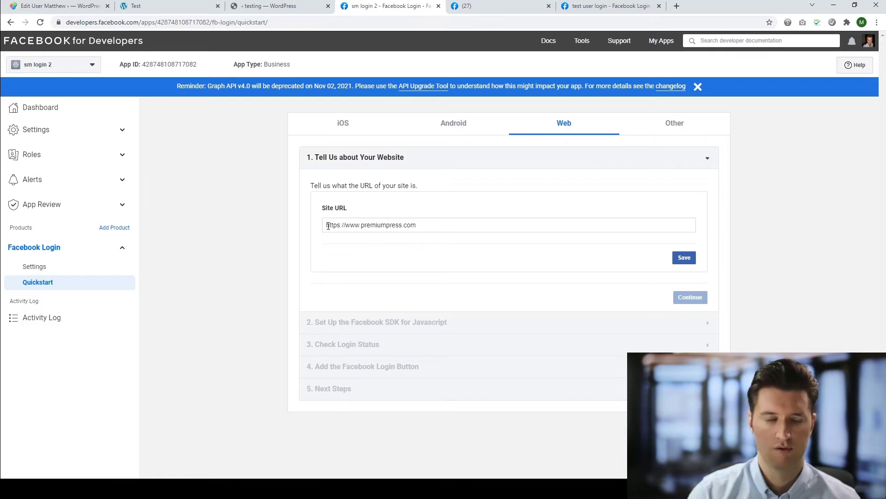
drag(328, 226, 418, 224)
click(684, 257)
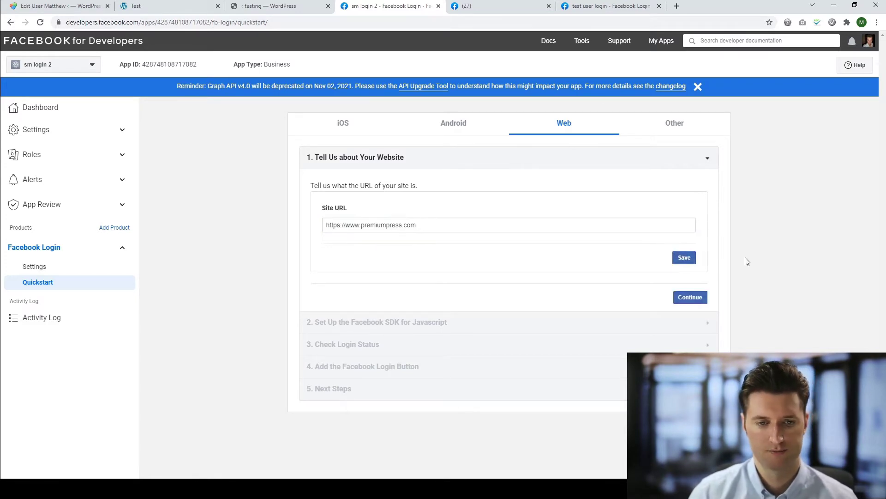
Advance through the Web quickstart steps to the Facebook Login Settings page
click(690, 297)
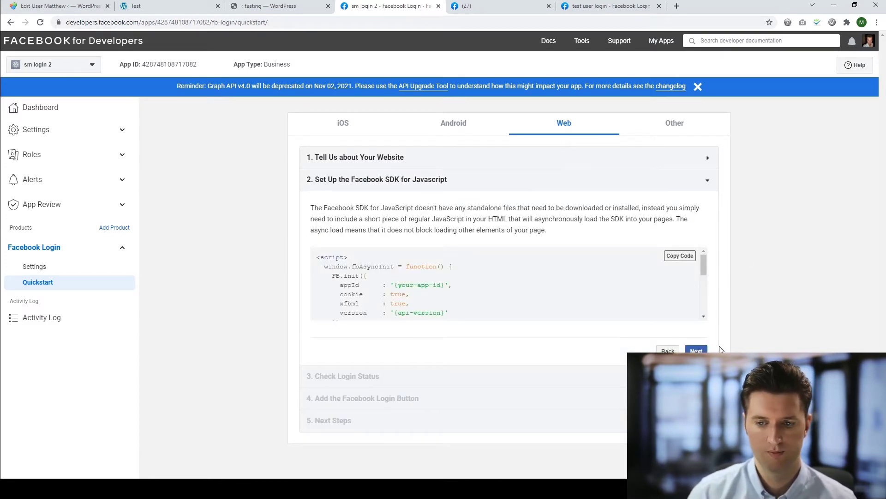
click(696, 351)
scroll(717, 351, down, 6)
click(696, 434)
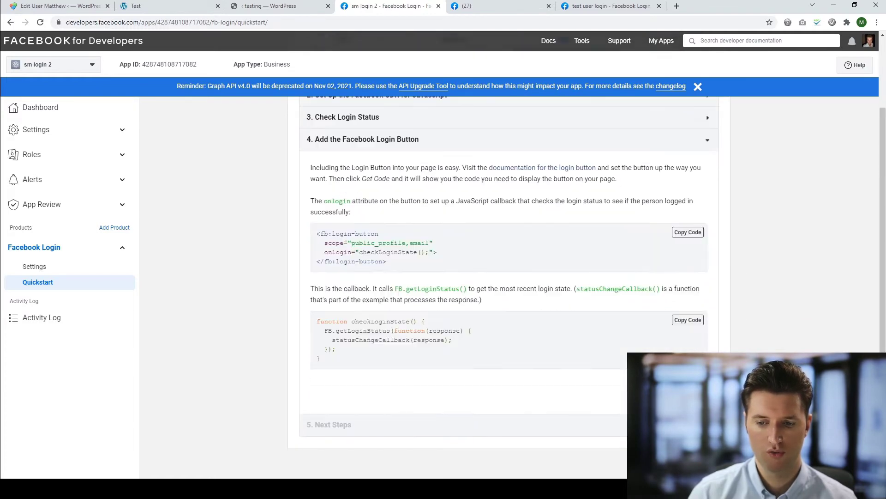
click(696, 399)
scroll(408, 279, down, 3)
scroll(504, 224, up, 3)
scroll(408, 391, down, 2)
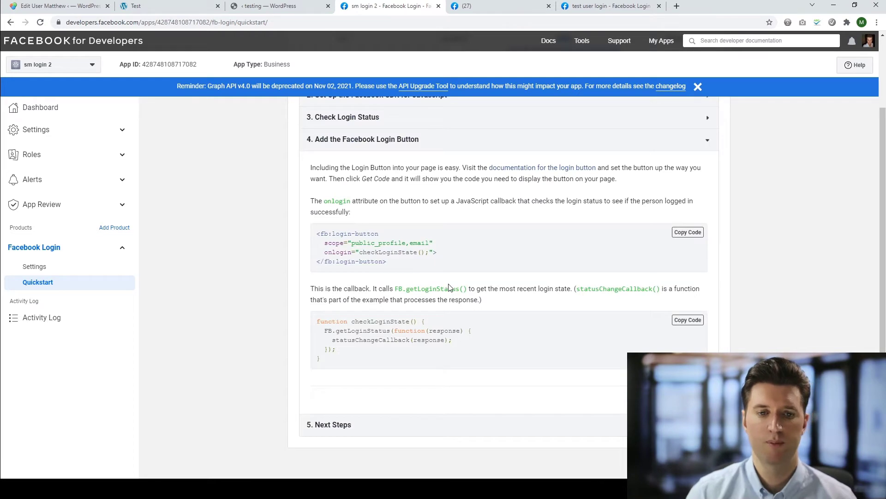
scroll(449, 288, up, 2)
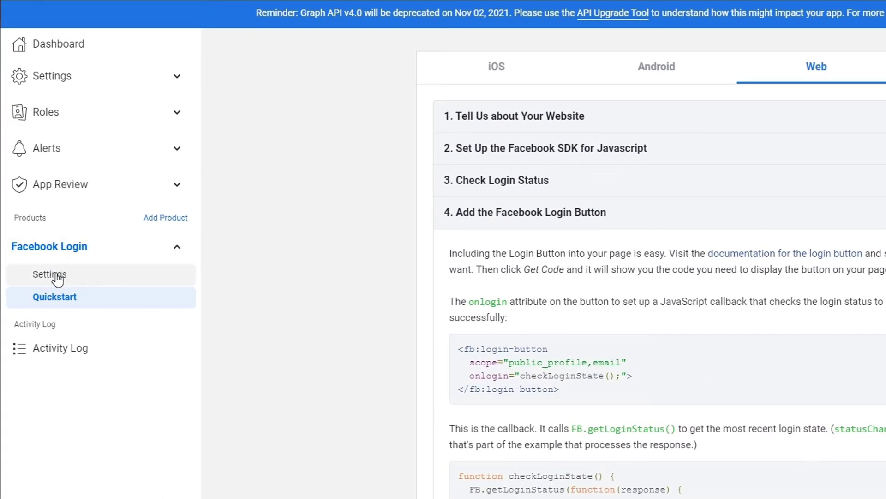
click(54, 275)
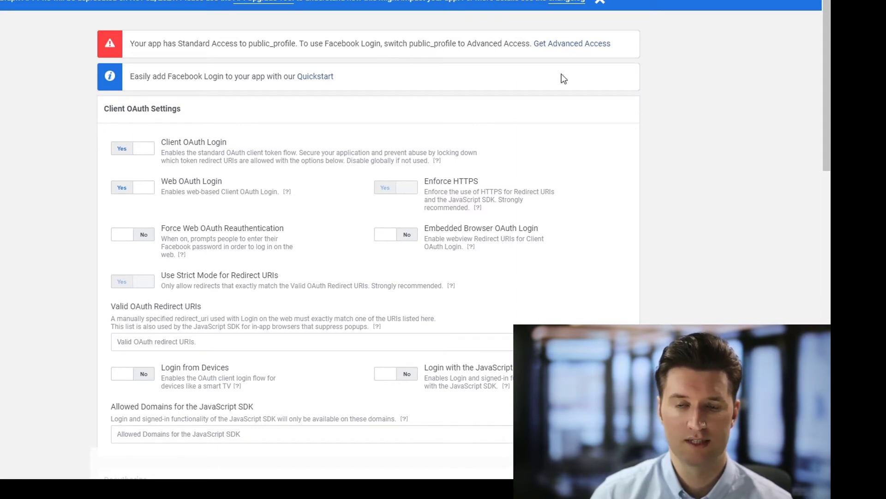
Request Advanced Access for public_profile, accept the terms, and verify with the account password
click(560, 46)
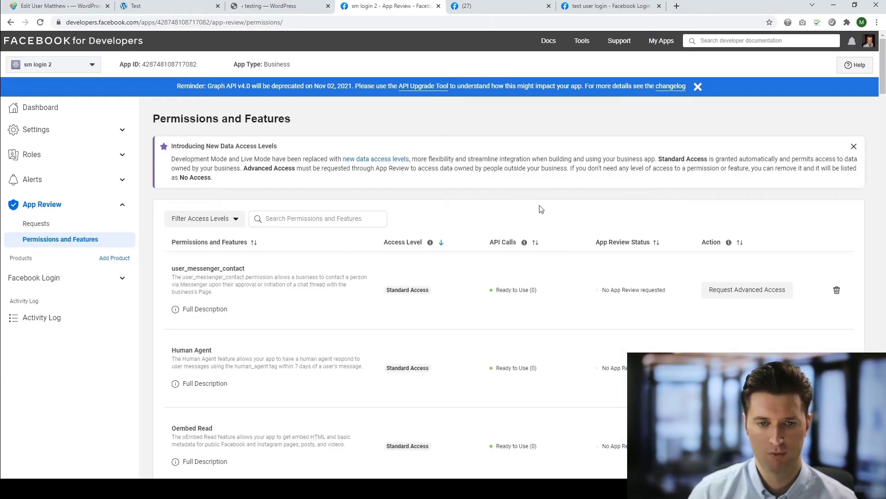
scroll(508, 217, down, 2)
scroll(496, 220, down, 8)
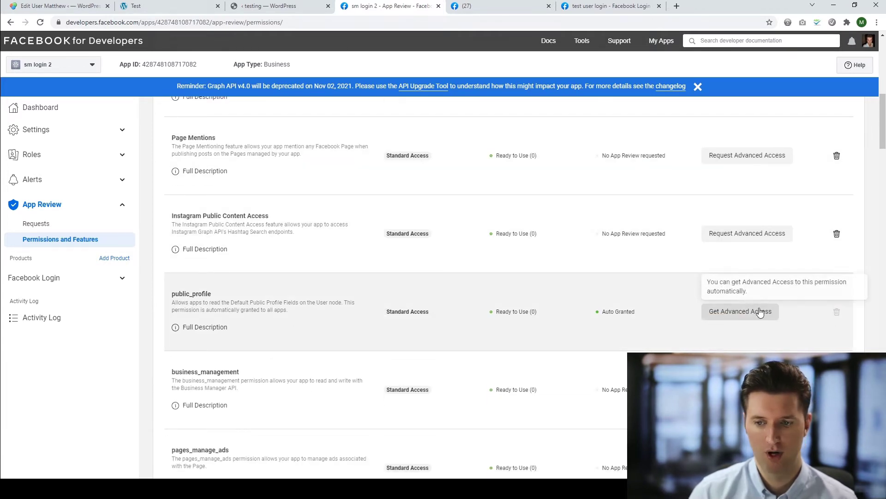
click(751, 310)
click(326, 228)
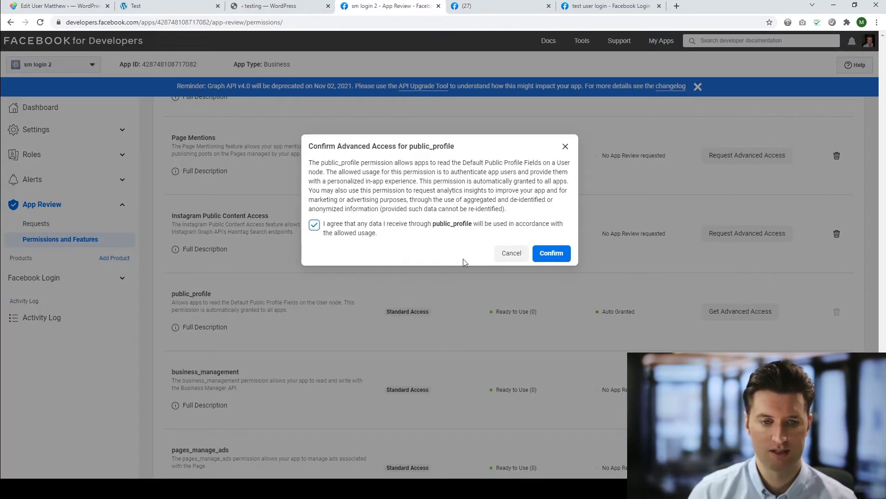
click(556, 254)
key(ctrl+v)
click(523, 232)
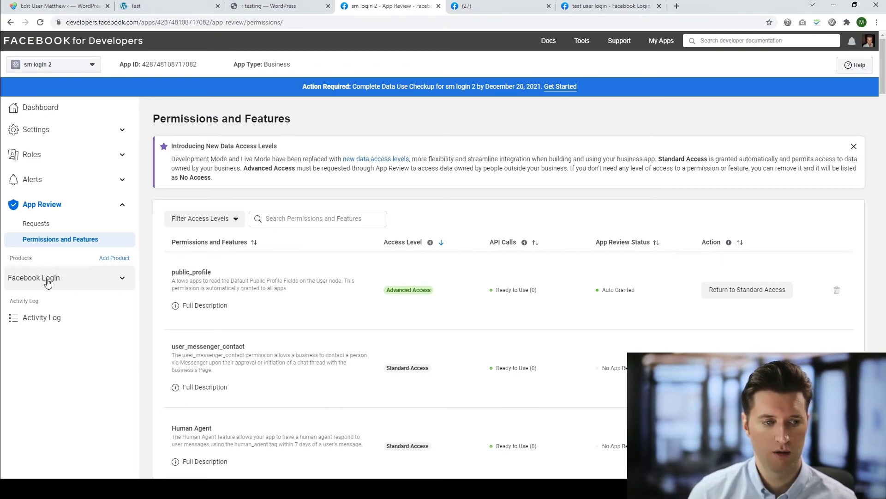
click(122, 280)
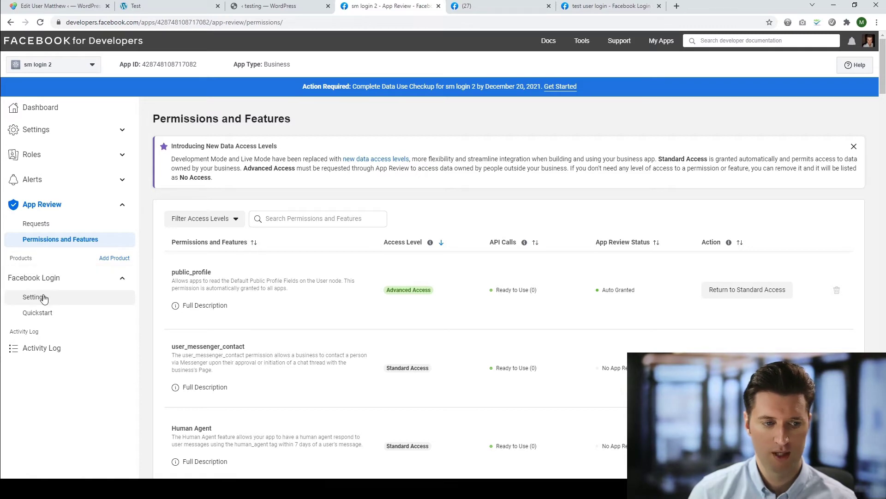
click(44, 295)
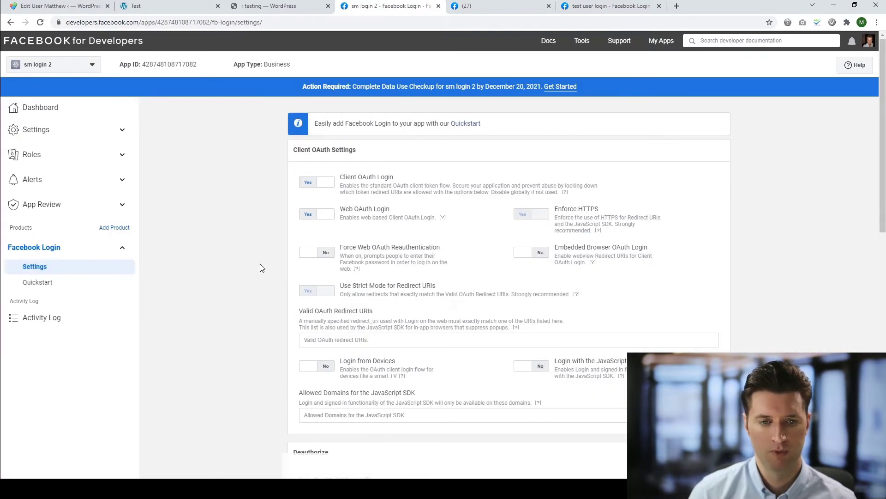
scroll(259, 267, down, 2)
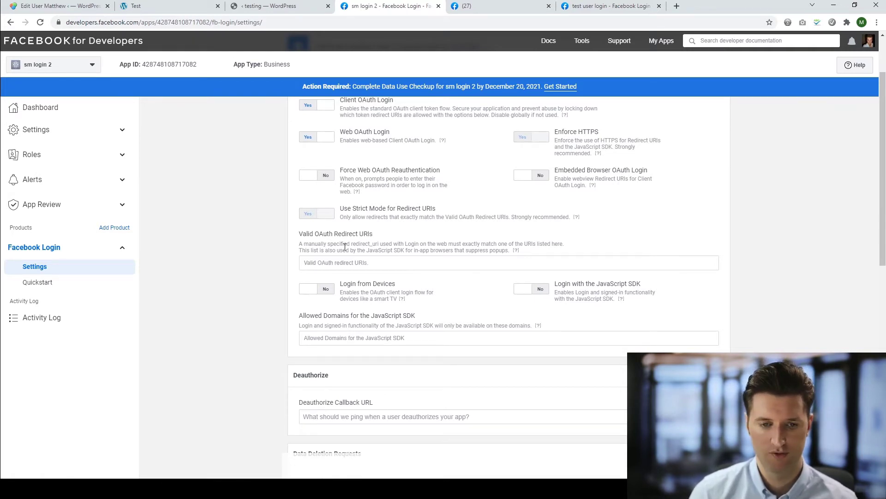
click(285, 6)
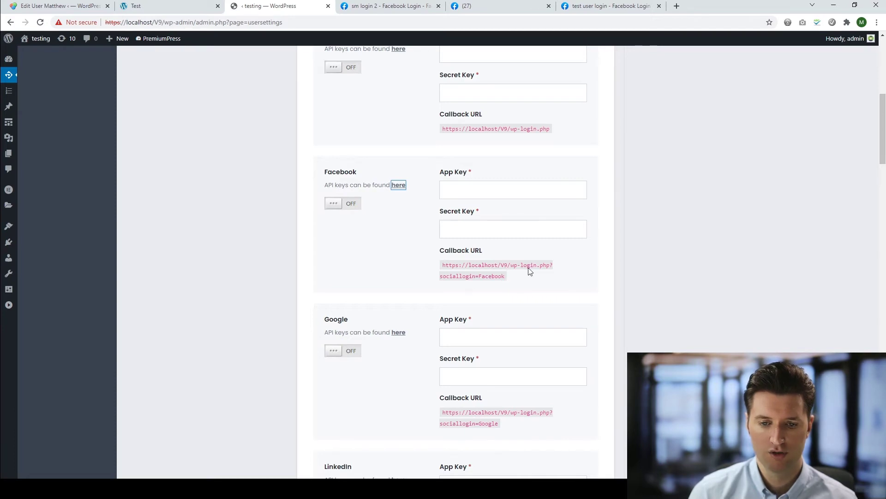
drag(506, 276, 441, 267)
key(ctrl+c)
click(644, 236)
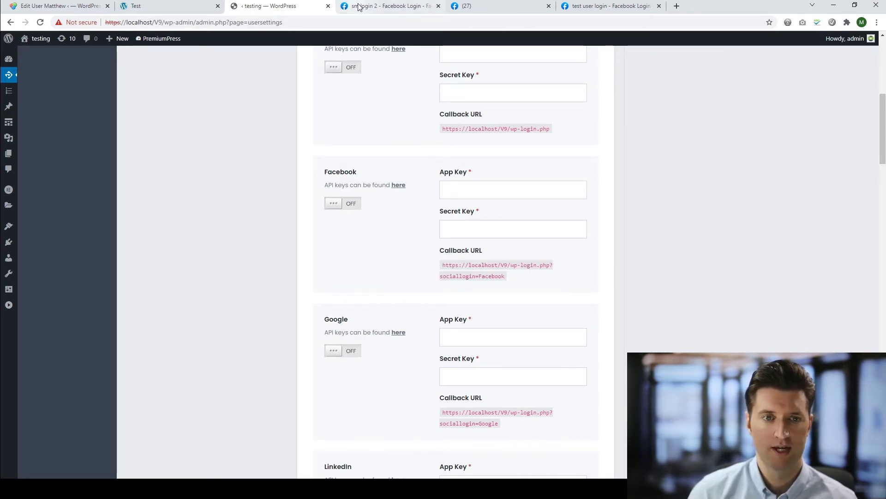
click(358, 6)
key(ctrl+v)
key(Return)
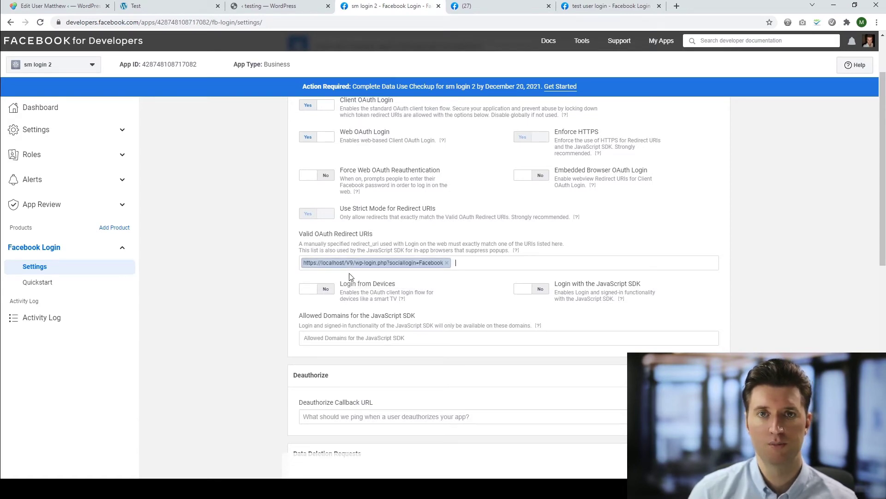
Compare against the WordPress settings and review the saved Facebook Login settings
click(273, 6)
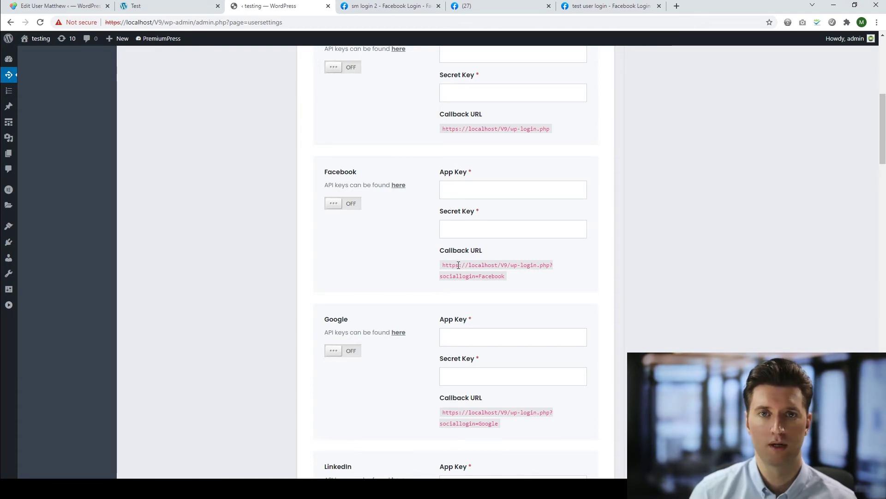
click(383, 7)
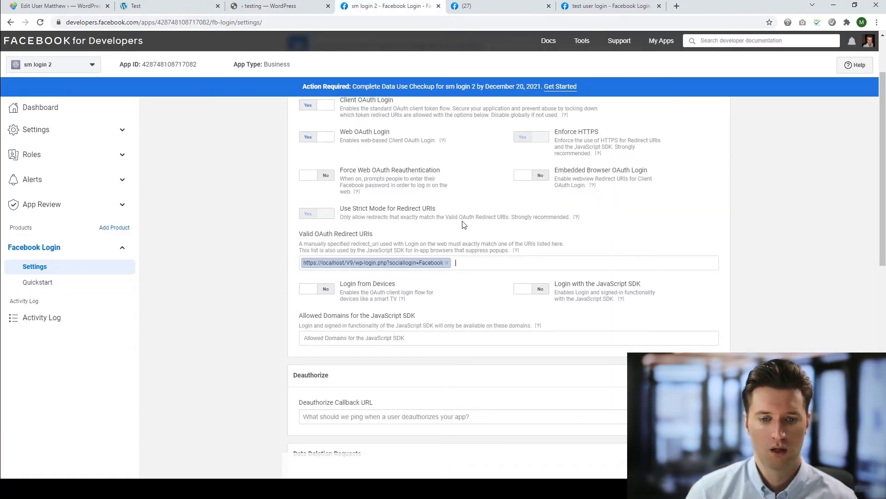
scroll(465, 224, down, 8)
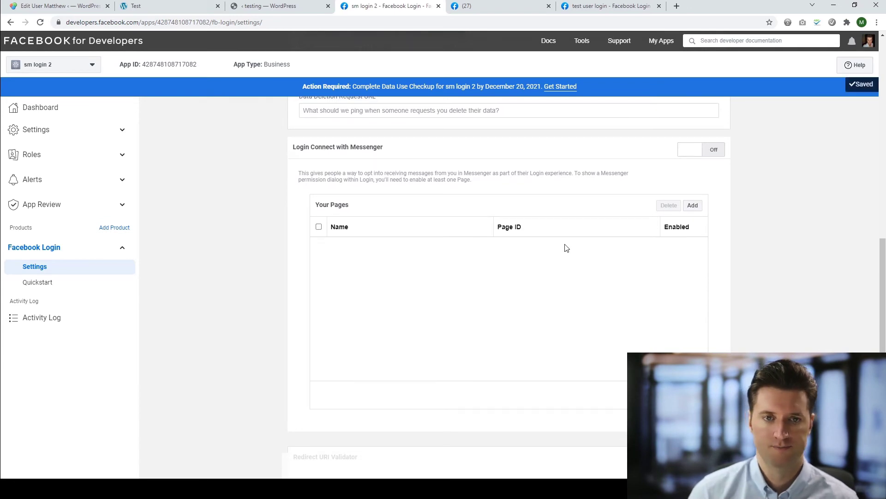
scroll(565, 249, up, 10)
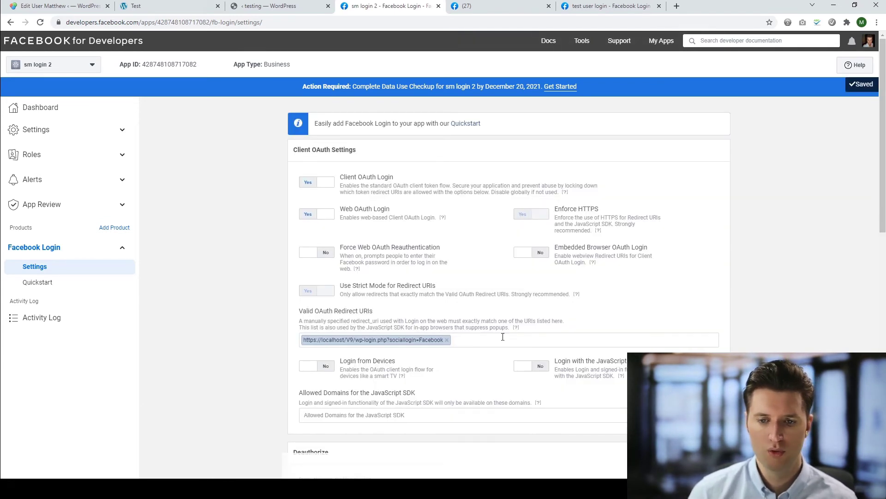
scroll(386, 337, down, 1)
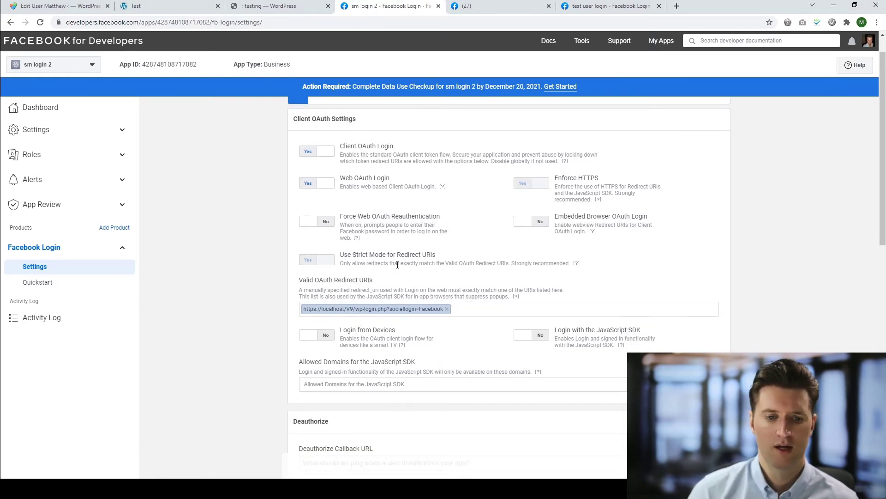
Read the URL Blocked error on the Facebook tab, then go to the Facebook Login Quickstart
click(481, 10)
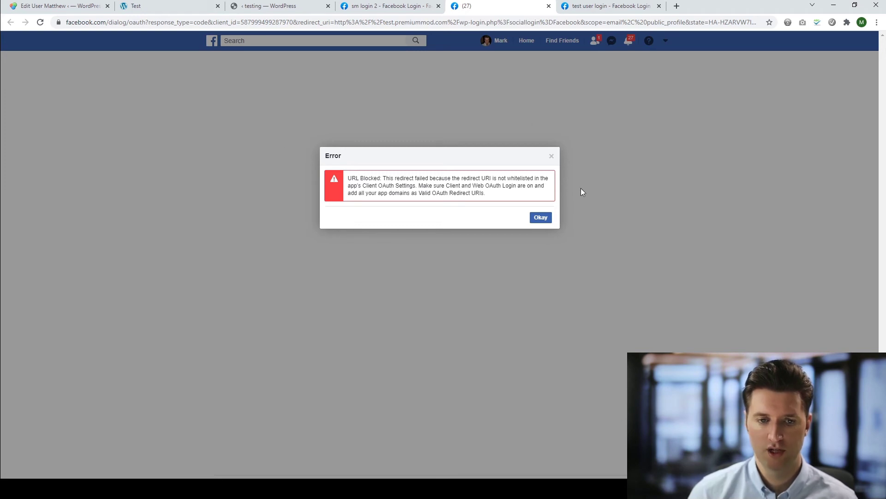
drag(357, 180, 373, 180)
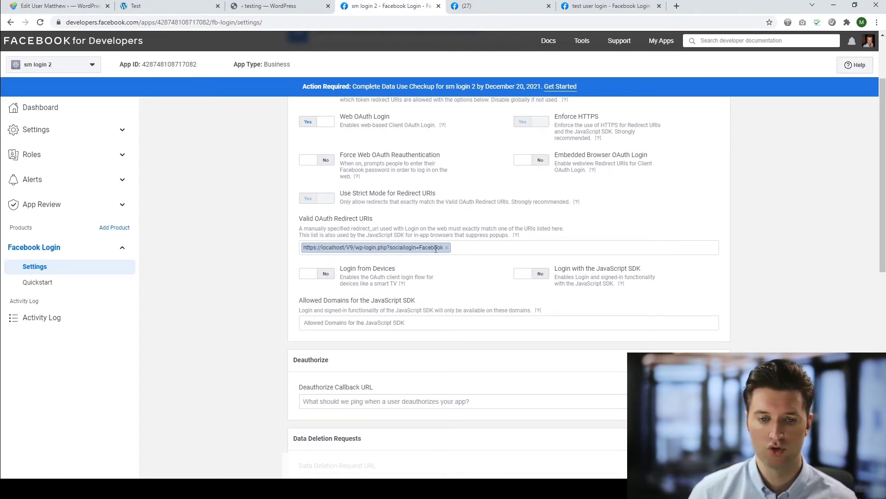
scroll(405, 227, up, 2)
click(38, 282)
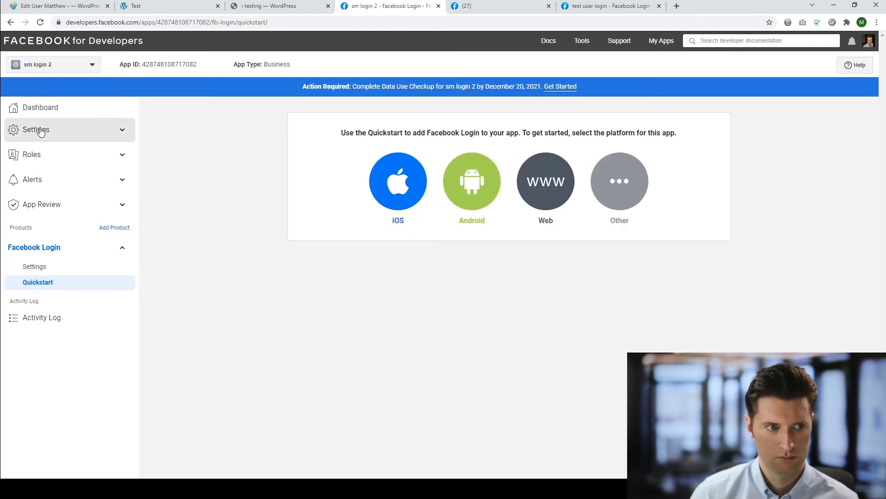
Copy the App ID from Settings > Basic into the PremiumPress Facebook App Key field
click(37, 131)
click(37, 148)
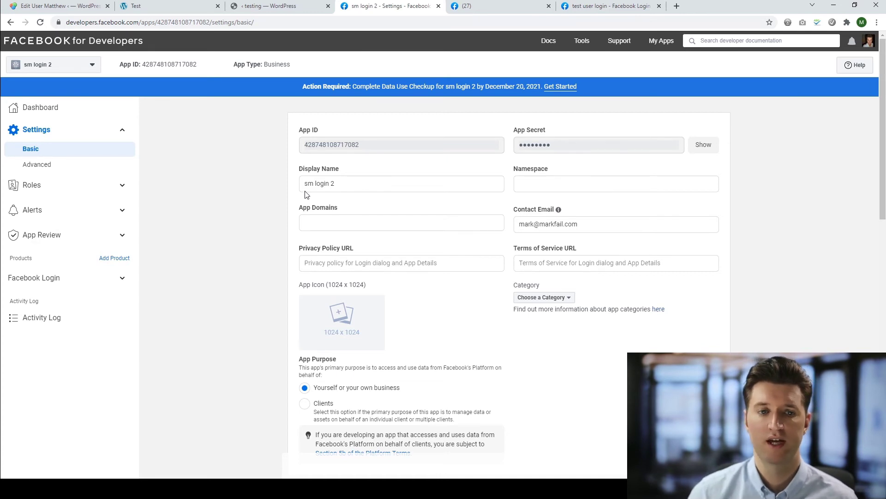
click(272, 6)
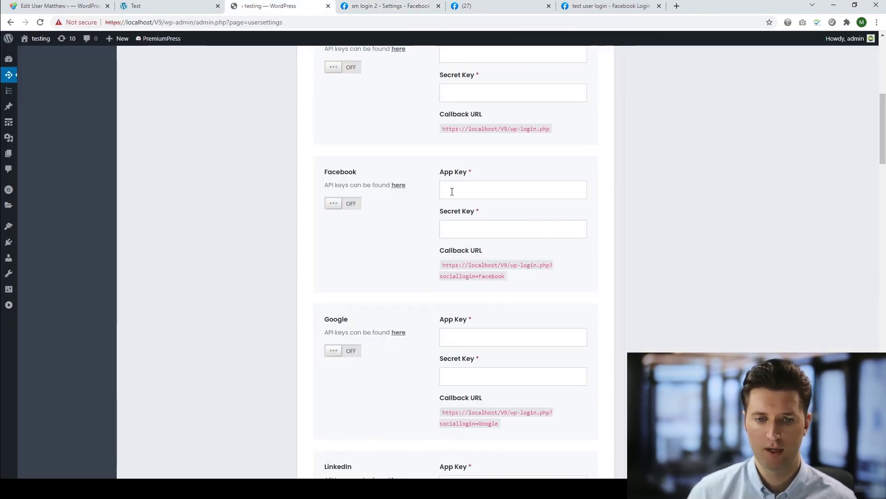
click(386, 6)
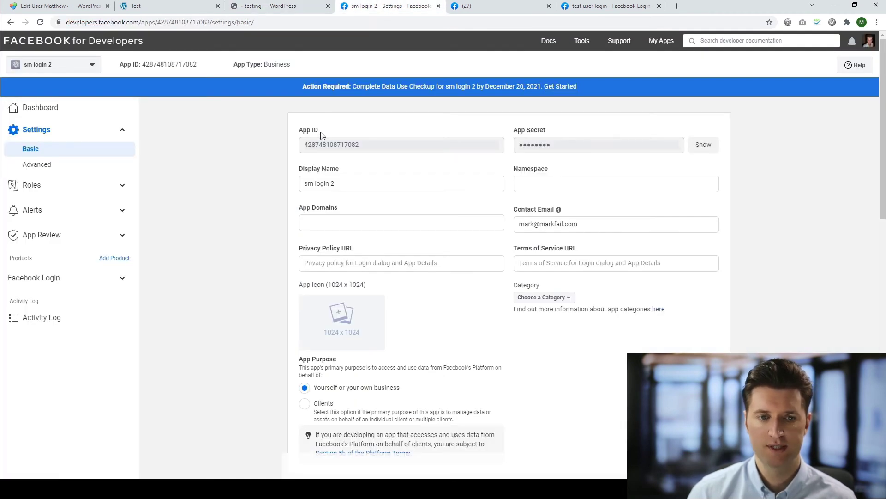
drag(321, 135, 294, 132)
drag(363, 146, 306, 141)
key(ctrl+c)
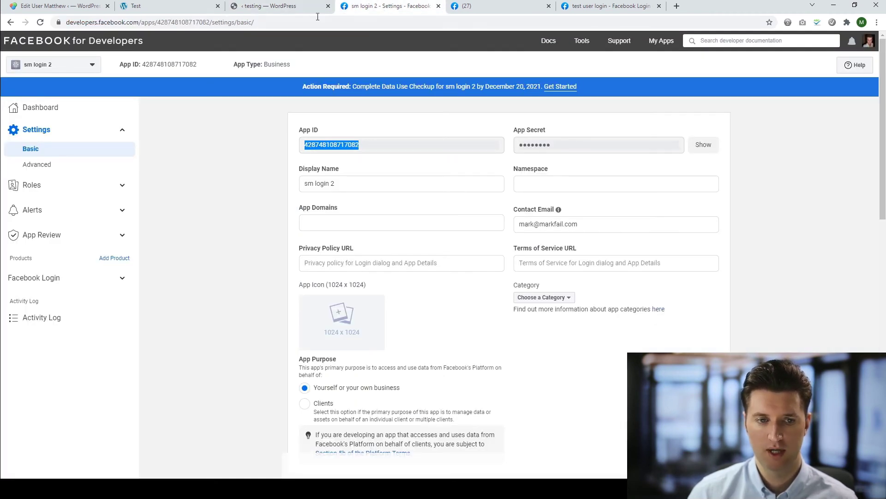
click(312, 10)
key(ctrl+v)
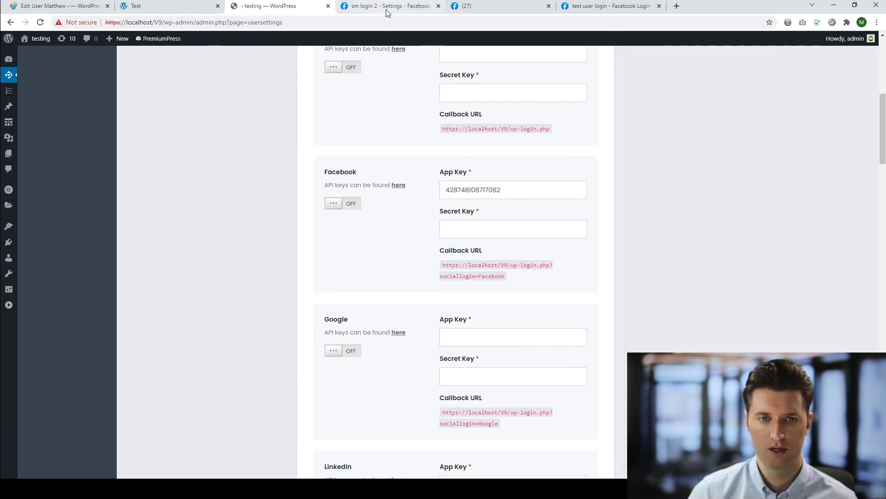
Reveal the App Secret and paste it into the Facebook Secret Key field
click(385, 6)
click(704, 144)
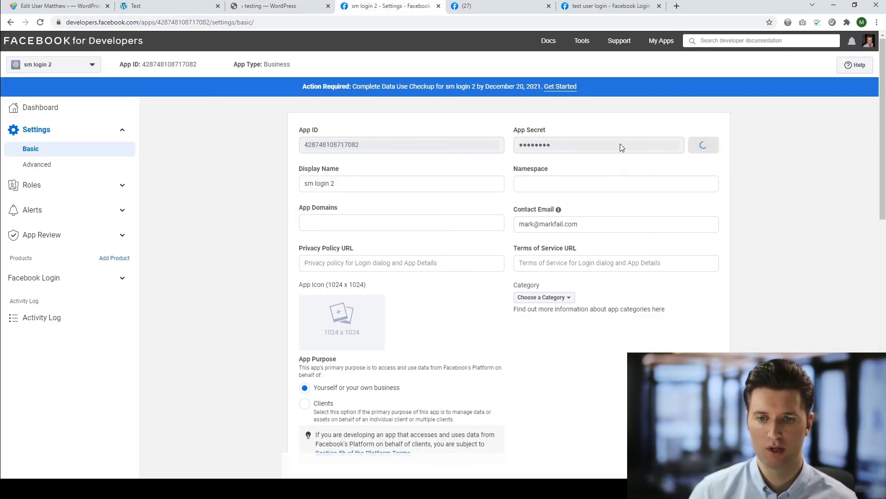
drag(643, 149, 518, 147)
click(295, 8)
click(484, 229)
key(ctrl+v)
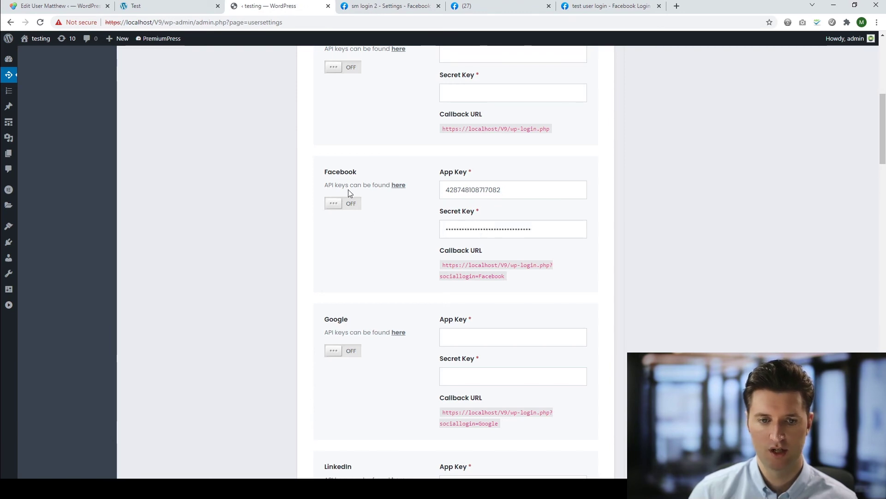
Switch Facebook social login on and save the settings
click(351, 203)
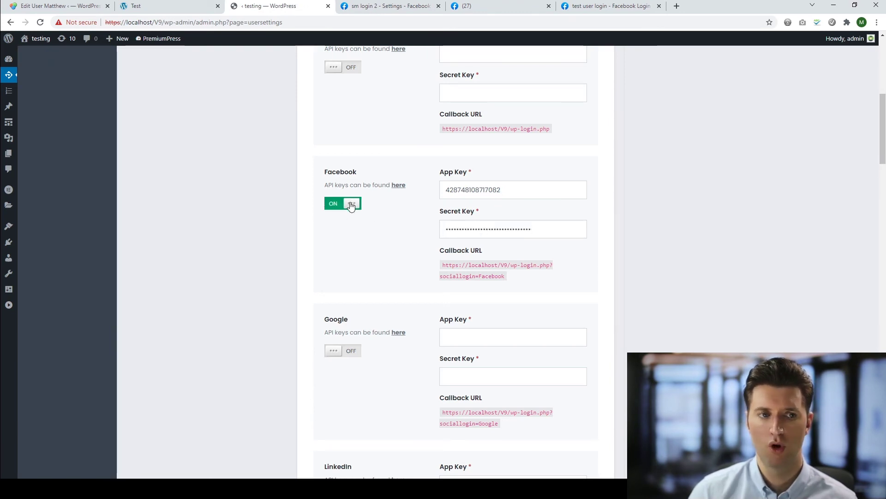
scroll(352, 203, down, 3)
scroll(369, 231, down, 6)
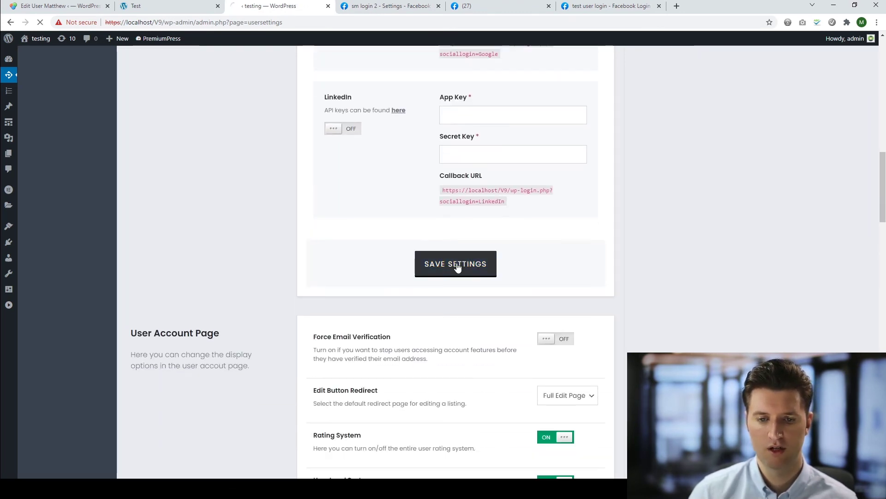
click(457, 265)
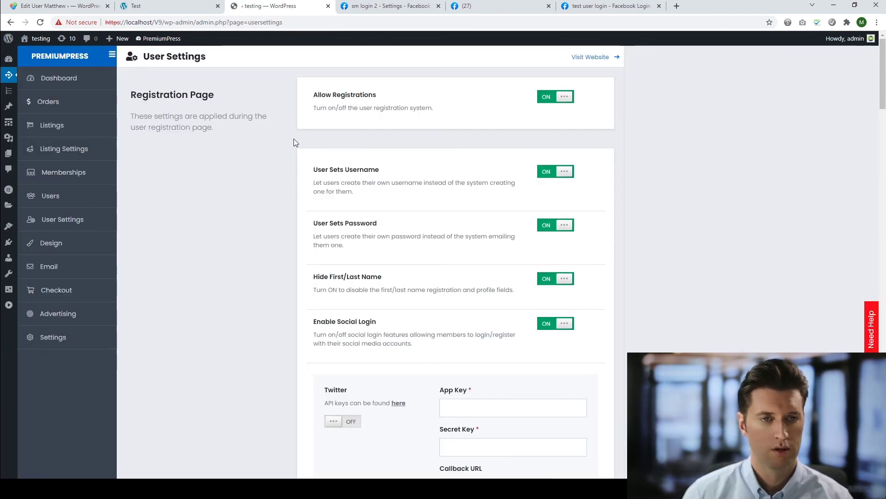
On the DirTheme site, sign in through the Member Login popup's Facebook Login button
click(187, 11)
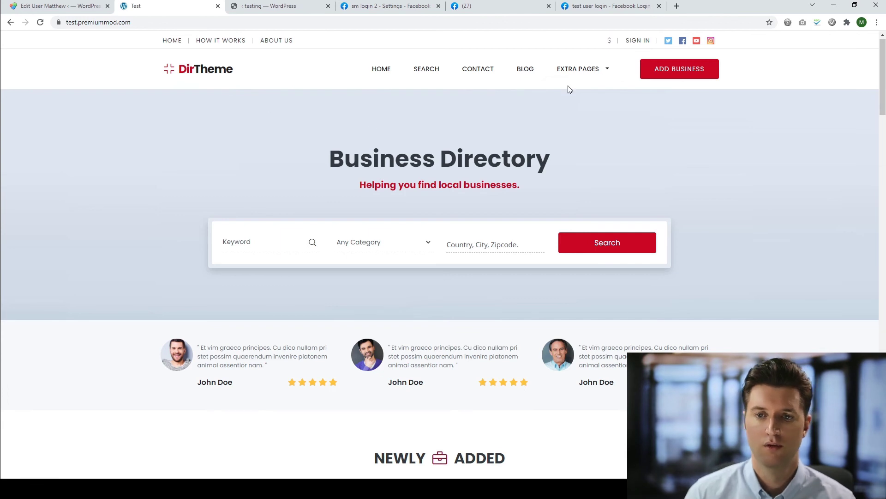
click(637, 40)
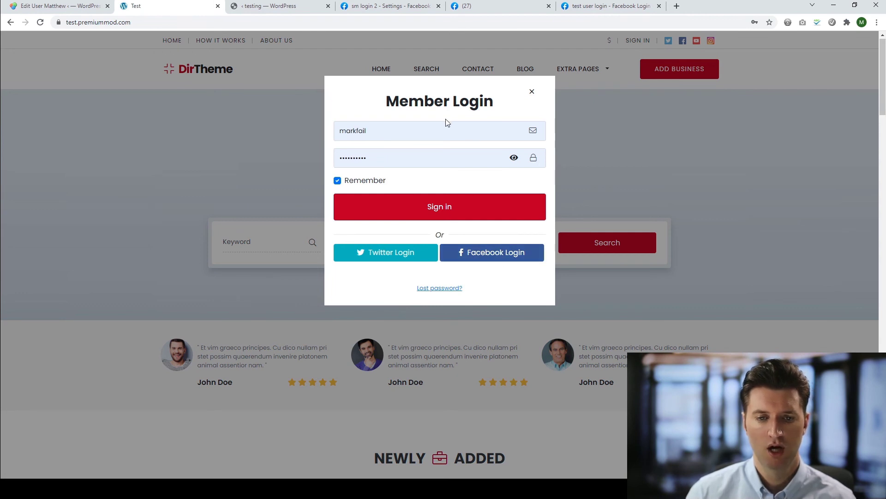
click(494, 258)
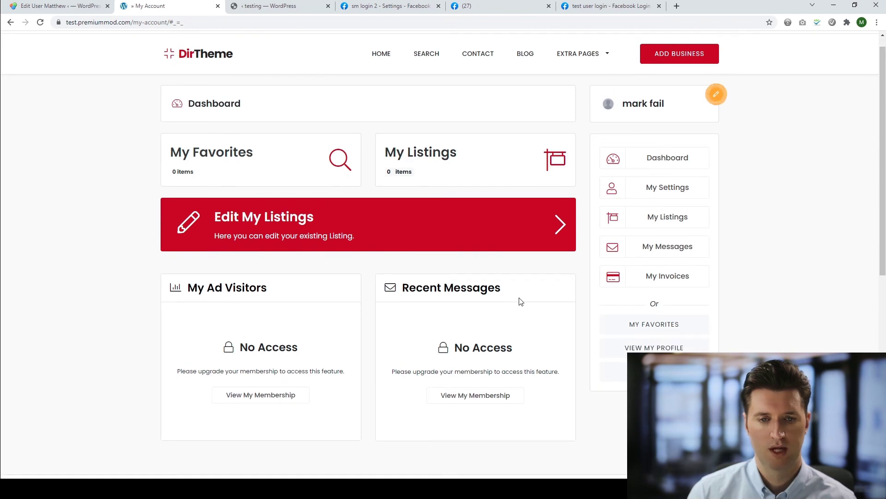
scroll(416, 277, up, 1)
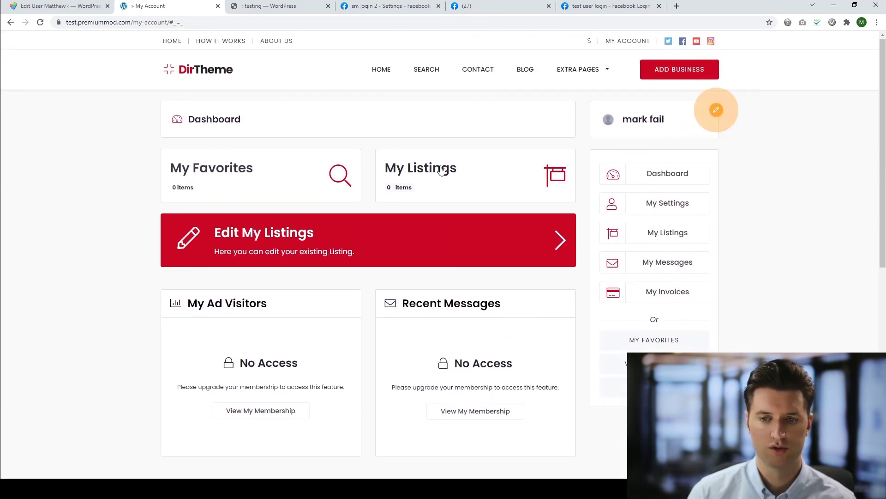